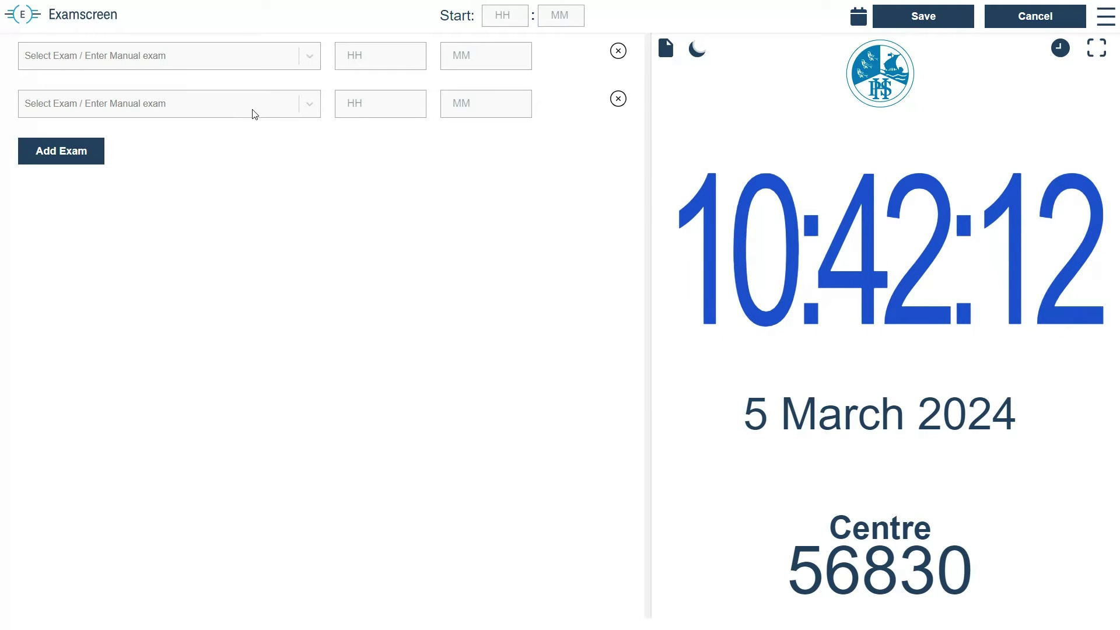
Add the first candidate's name with (SPANISH) as the first exam row, then enter the second candidate's name with (FRENCH) below it.
{"action": "left_click", "coordinate": [135, 61]}
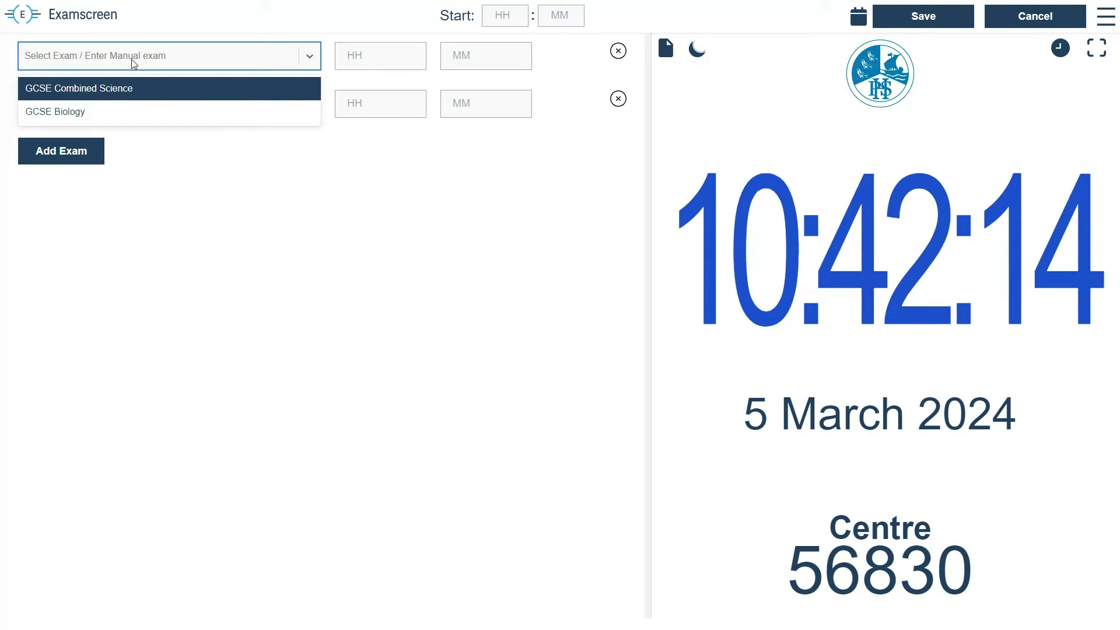
{"action": "type", "text": "Joe B"}
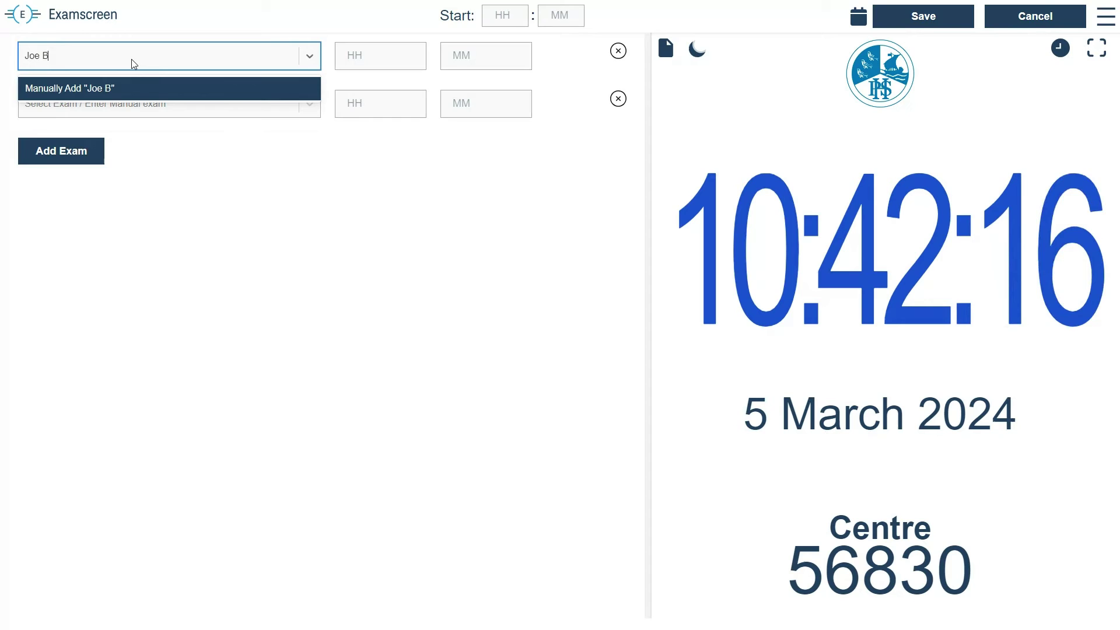
{"action": "type", "text": "loggs "}
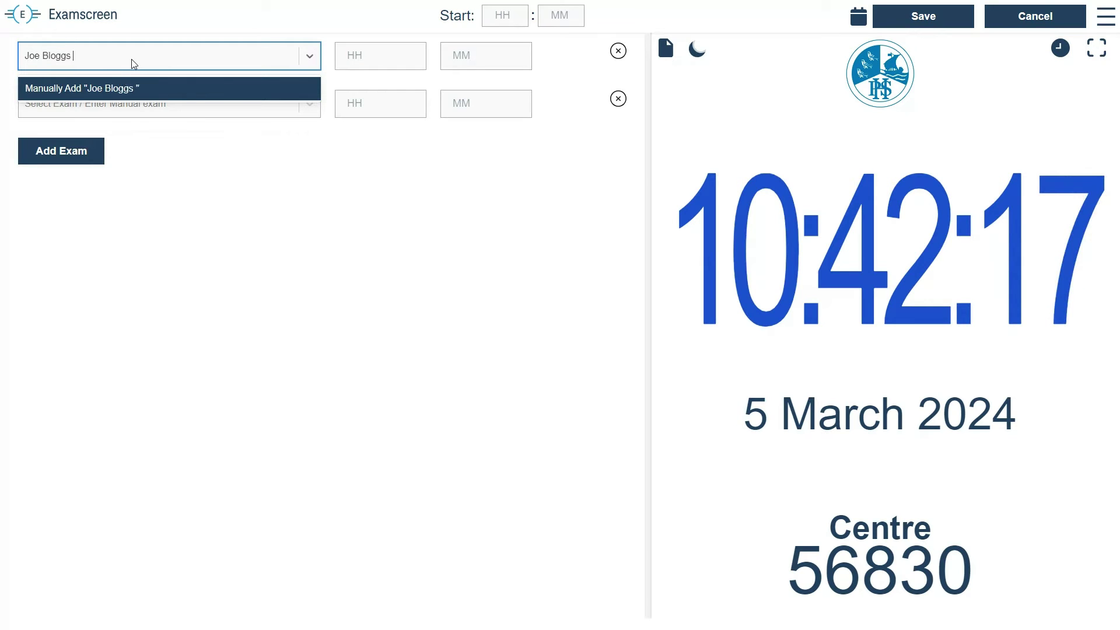
{"action": "type", "text": "(SPAN"}
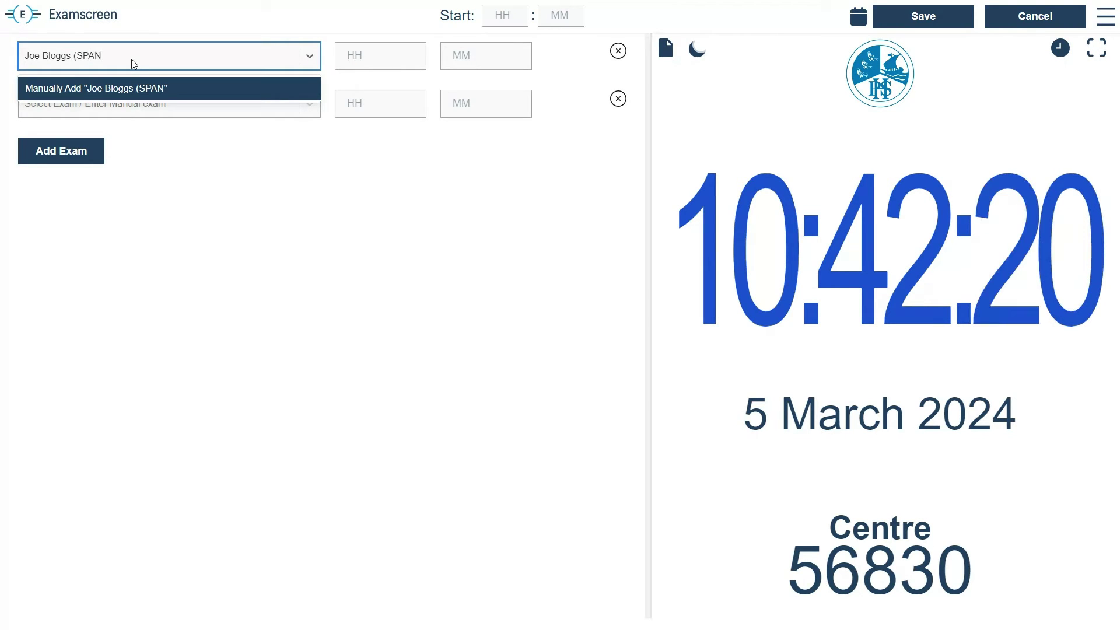
{"action": "type", "text": "ISH)"}
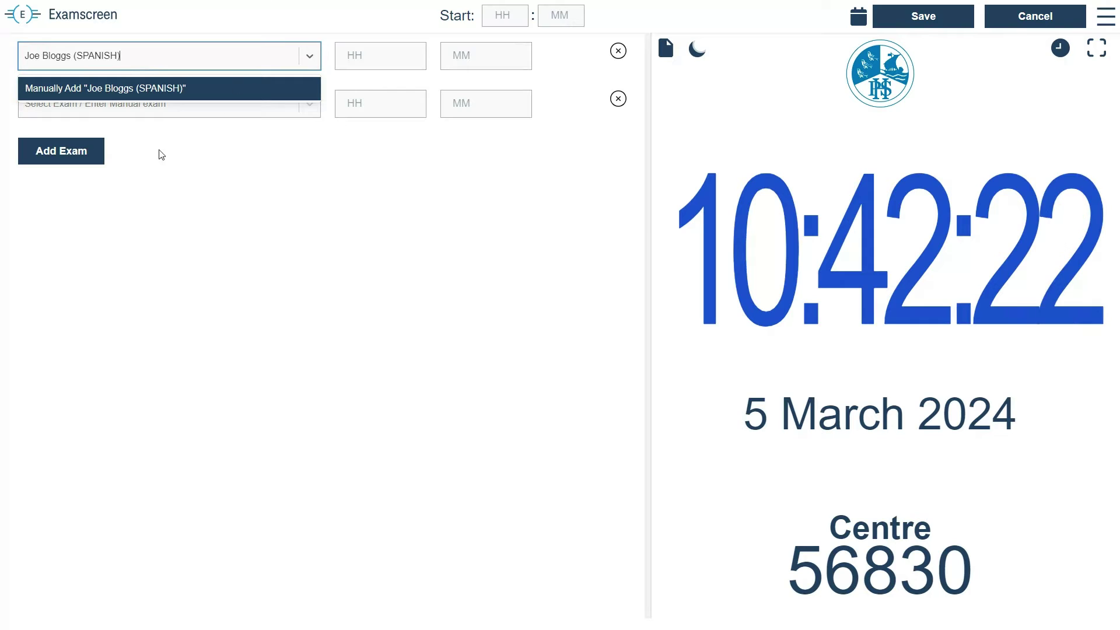
{"action": "left_click", "coordinate": [156, 110]}
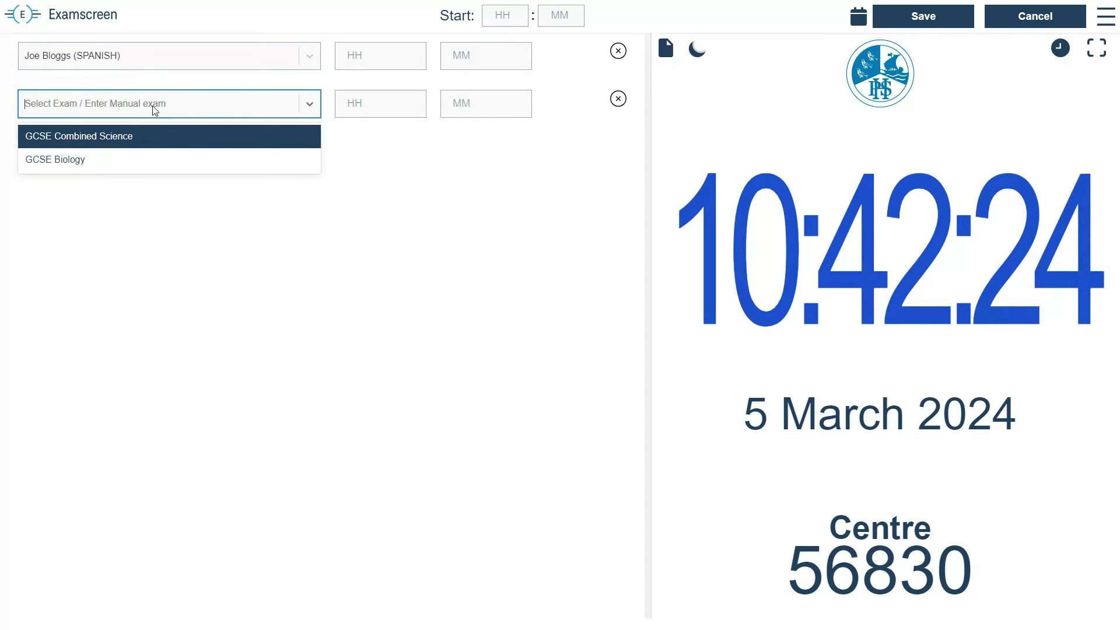
{"action": "type", "text": "Jane Smith "}
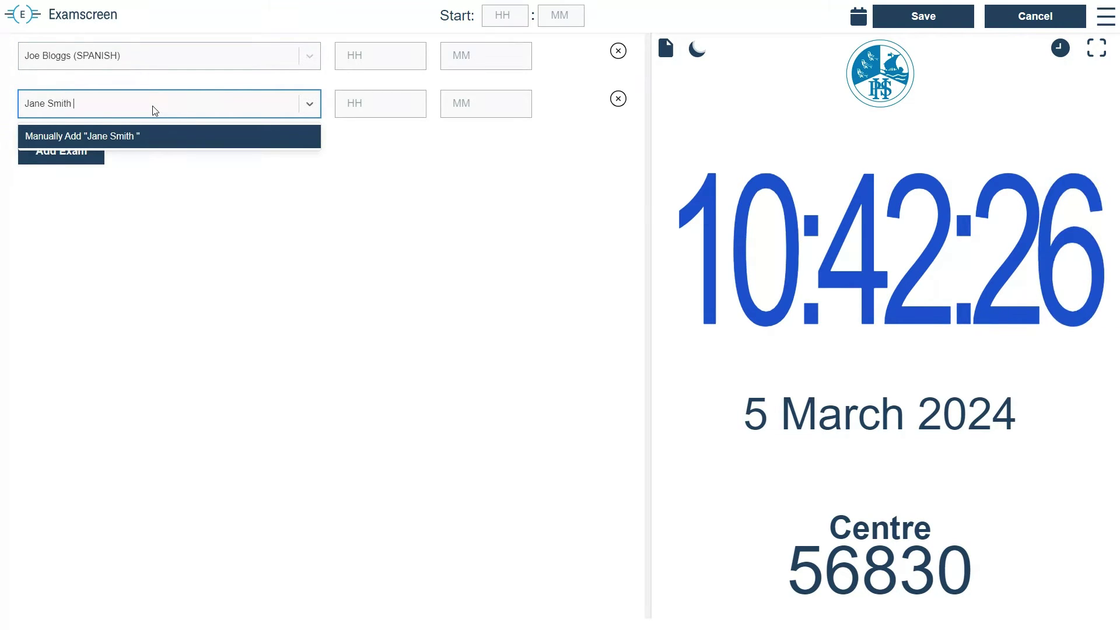
{"action": "type", "text": "(FRENC"}
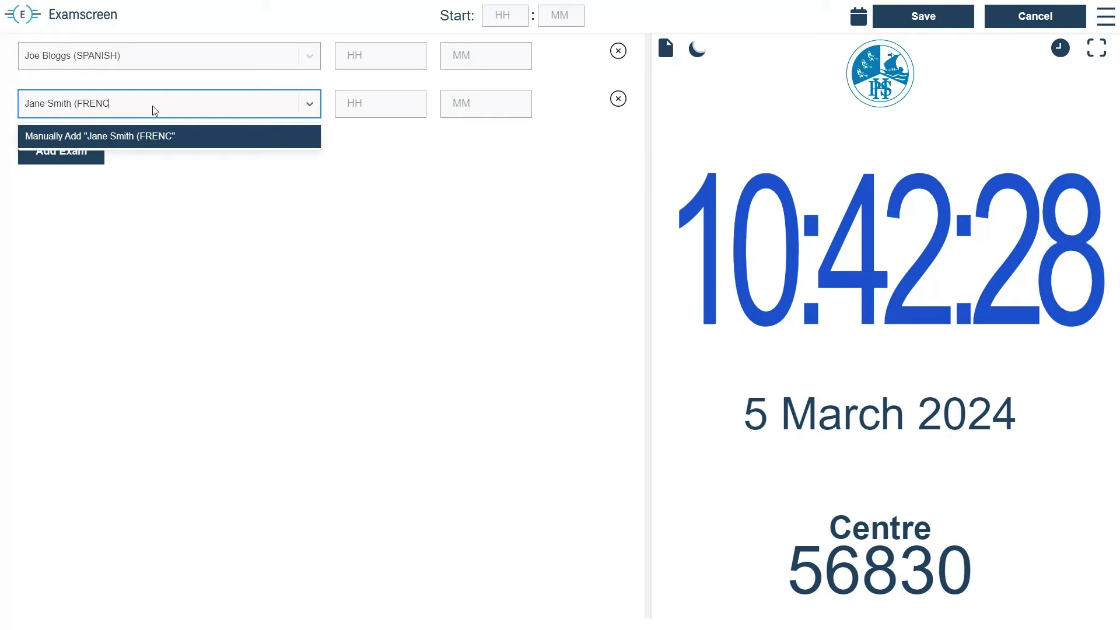
{"action": "type", "text": "H)"}
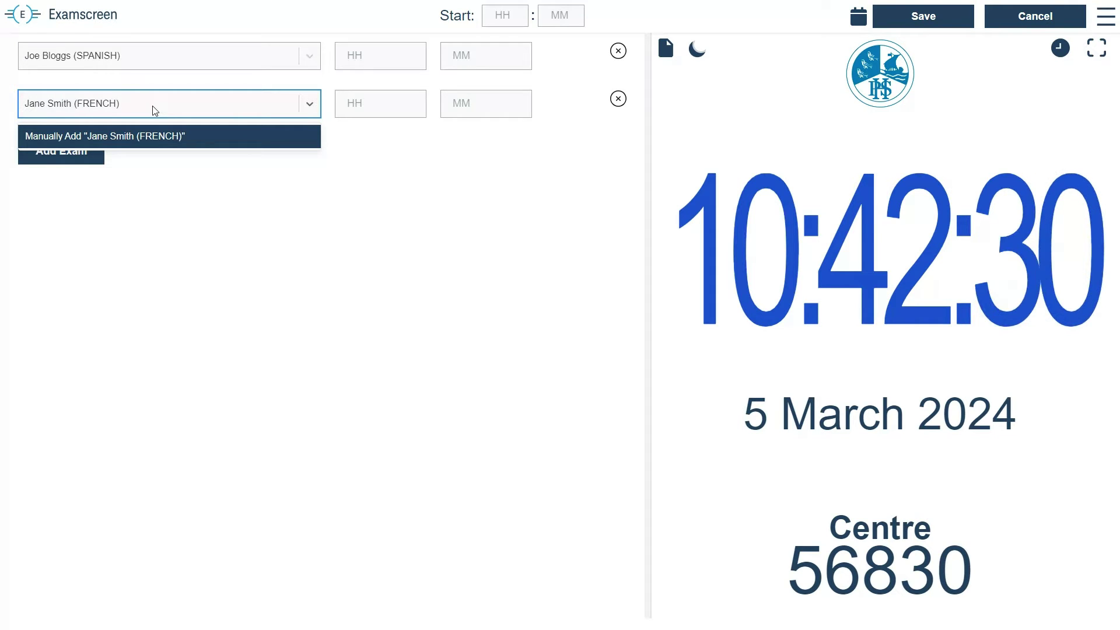
Confirm the FRENCH entry and give both exams a 12-minute duration.
{"action": "key", "text": "Return"}
{"action": "left_click", "coordinate": [483, 61]}
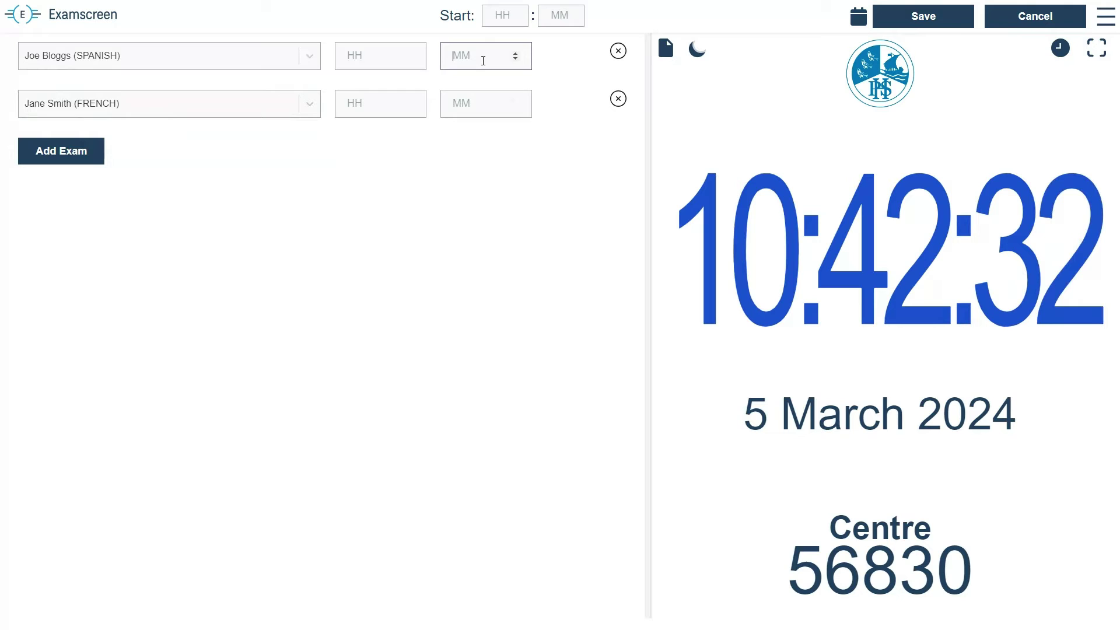
{"action": "type", "text": "12"}
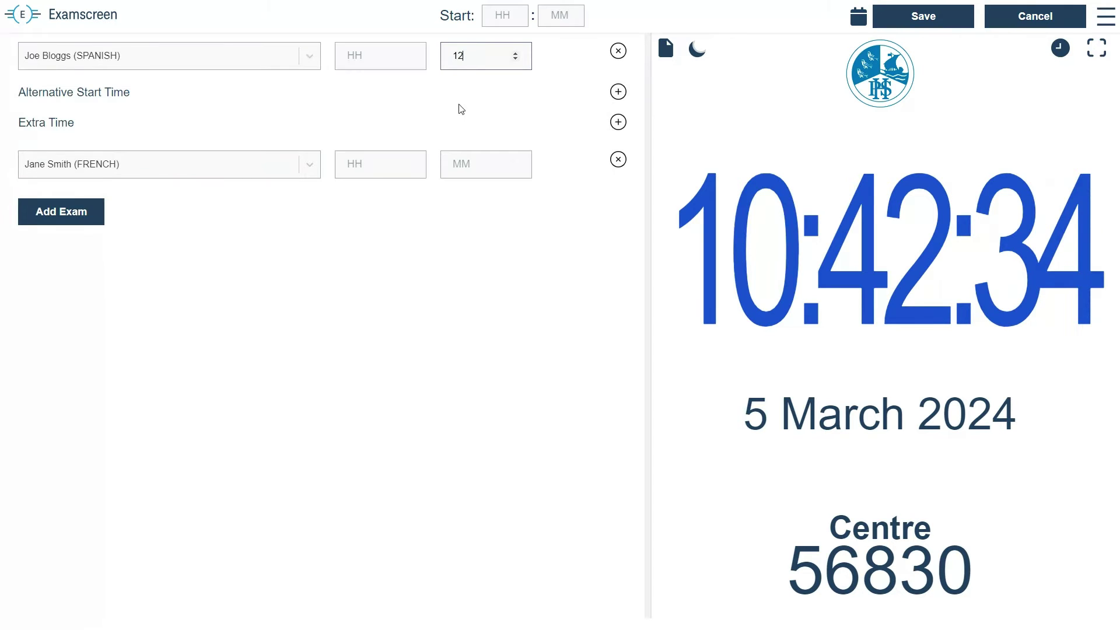
{"action": "left_click", "coordinate": [455, 161]}
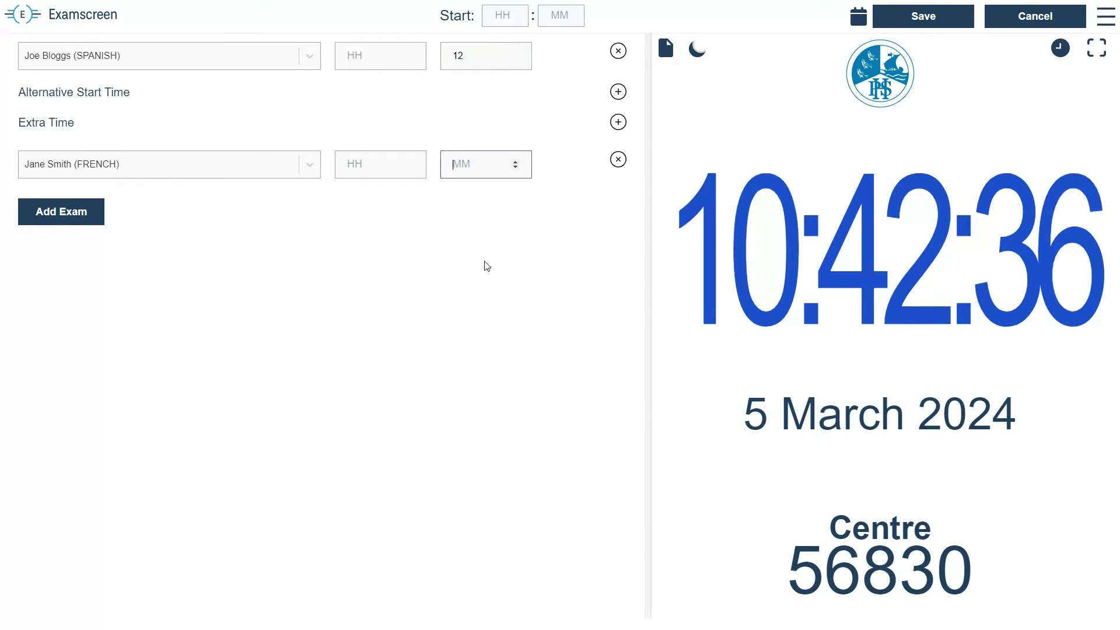
{"action": "type", "text": "12"}
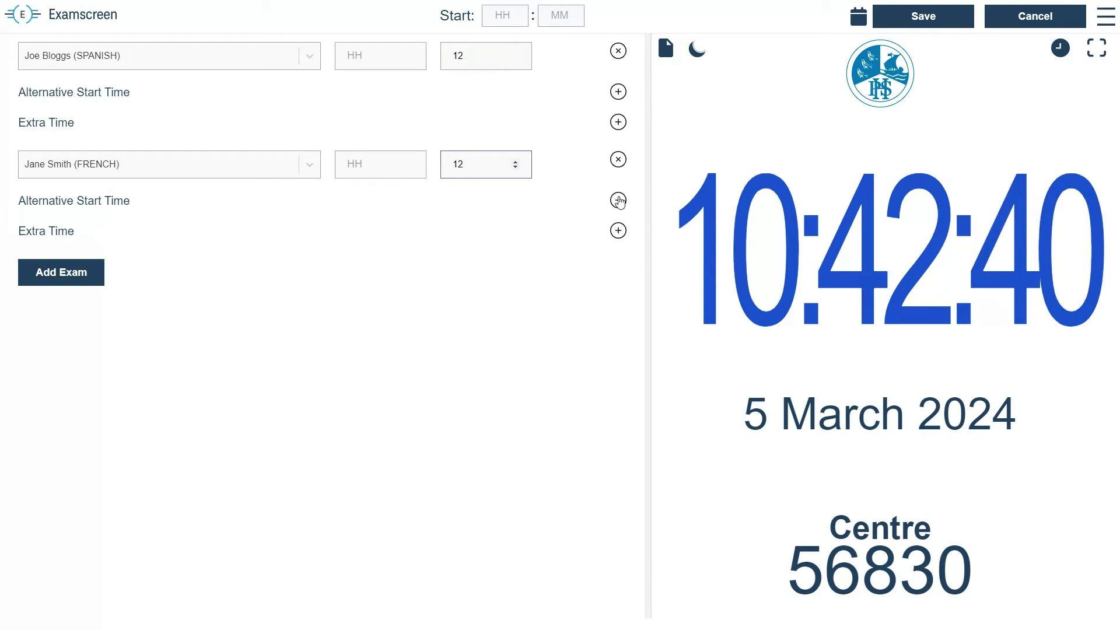
Leave the FRENCH exam with no extra time and correct its minutes back to 12.
{"action": "left_click", "coordinate": [618, 234]}
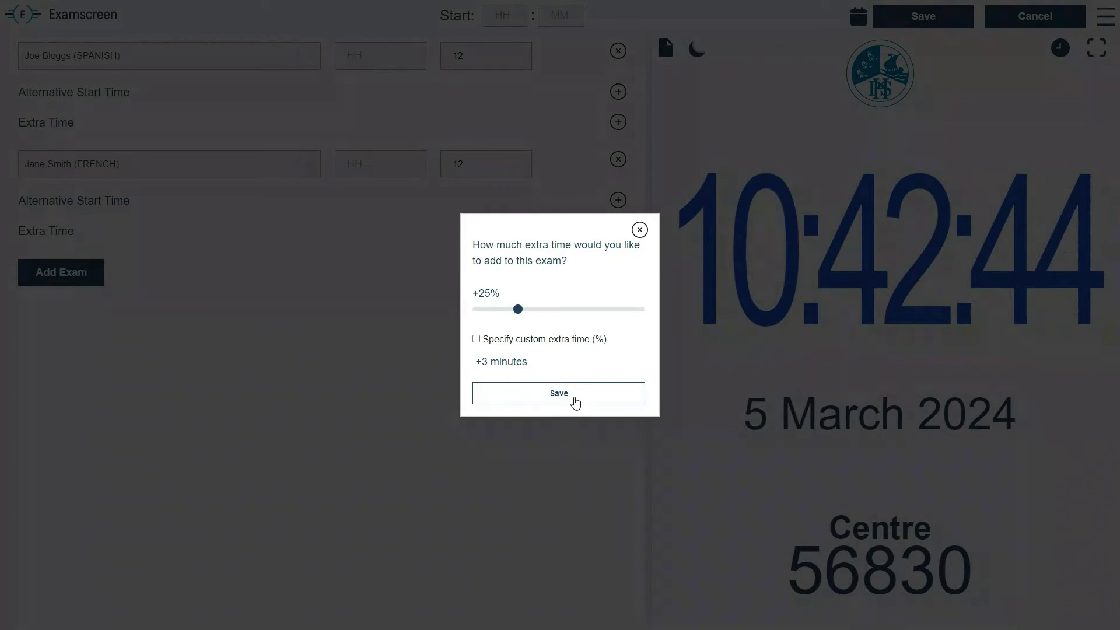
{"action": "left_click", "coordinate": [639, 231]}
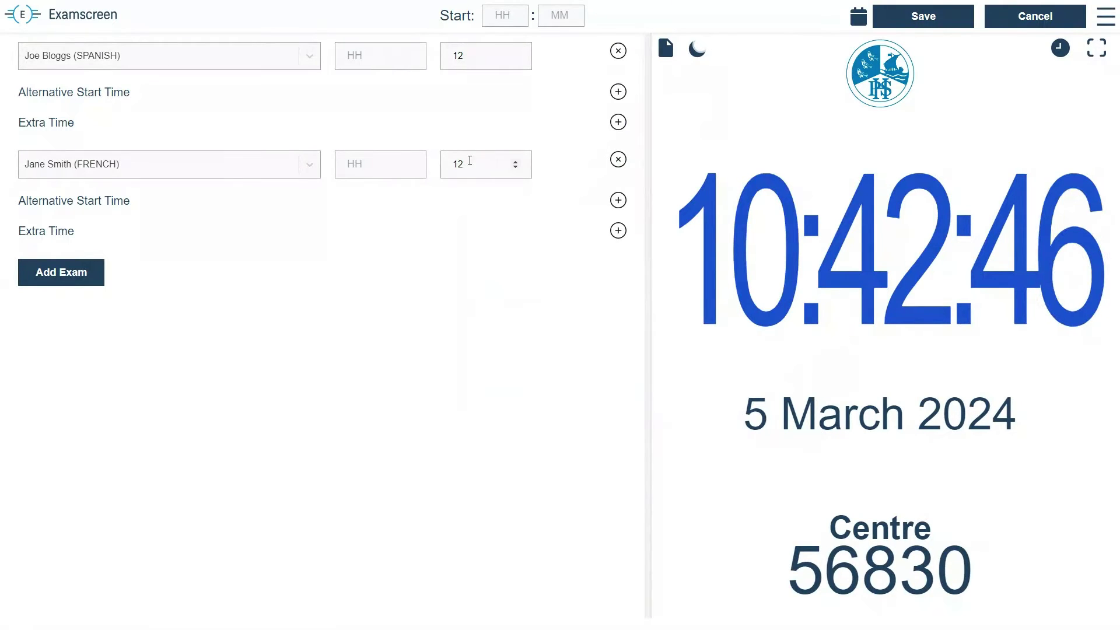
{"action": "left_click_drag", "start_coordinate": [459, 163], "coordinate": [469, 164]}
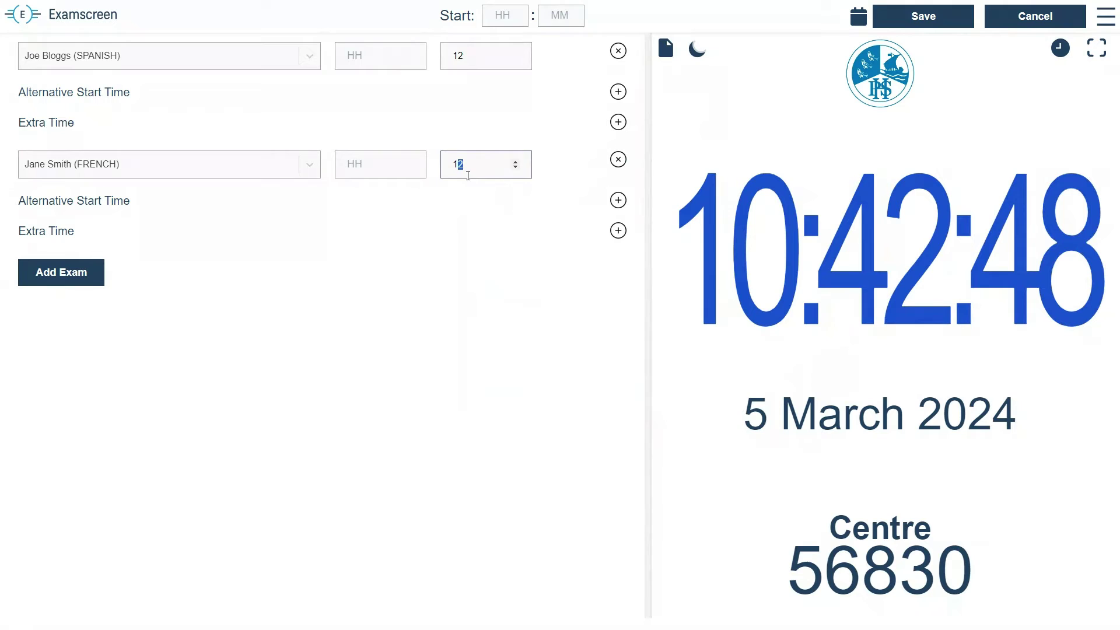
{"action": "type", "text": "5"}
{"action": "key", "text": "BackSpace"}
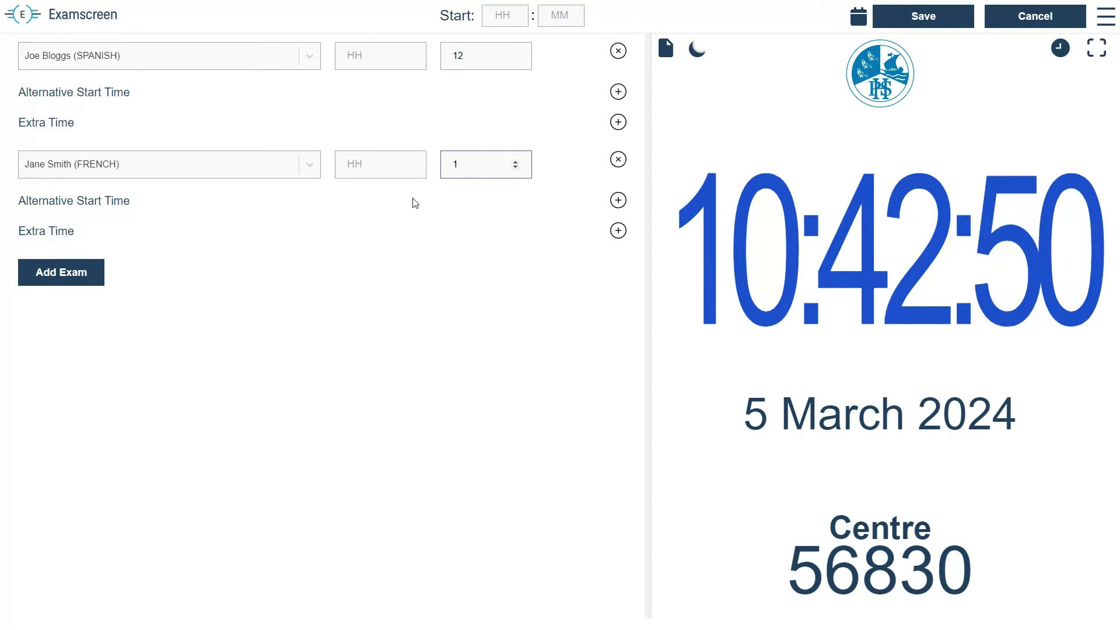
{"action": "type", "text": "2"}
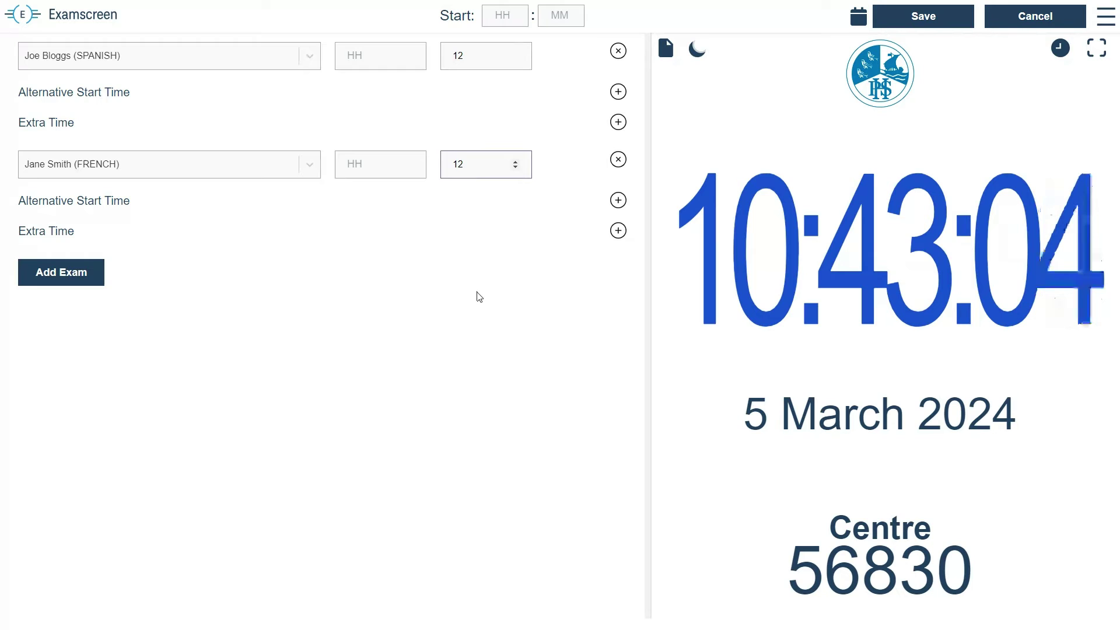
Save both exams and enter a 10:45 session start time on the display.
{"action": "left_click", "coordinate": [921, 23]}
{"action": "left_click", "coordinate": [503, 16]}
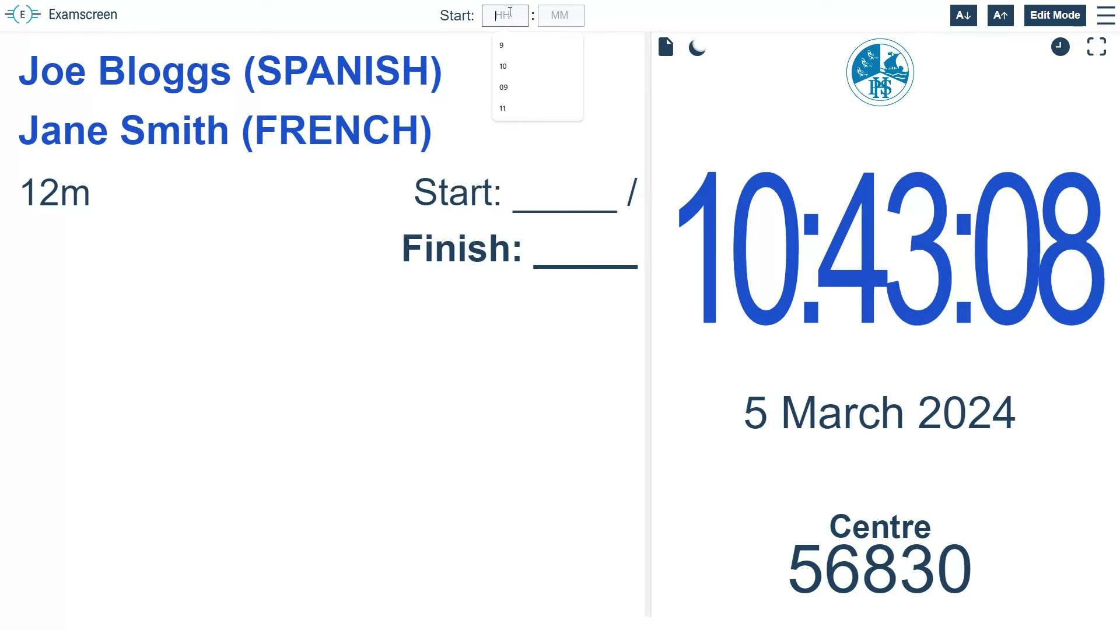
{"action": "type", "text": "10"}
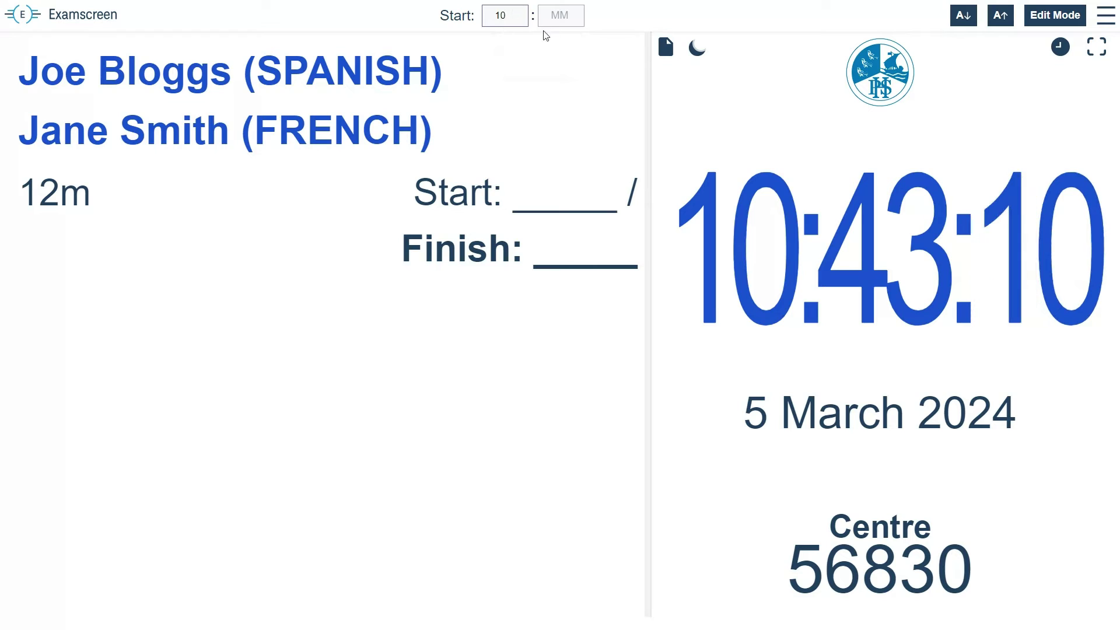
{"action": "left_click", "coordinate": [559, 17]}
{"action": "type", "text": "45"}
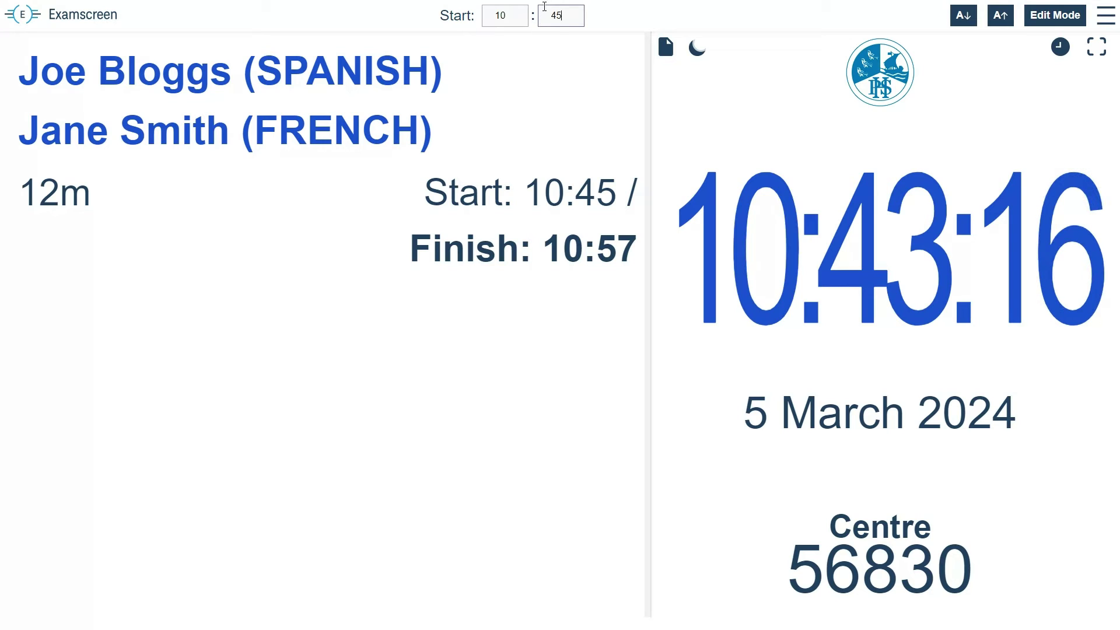
Delete the 10:45 start hour and minutes so start and finish are blank.
{"action": "mouse_move", "coordinate": [541, 12]}
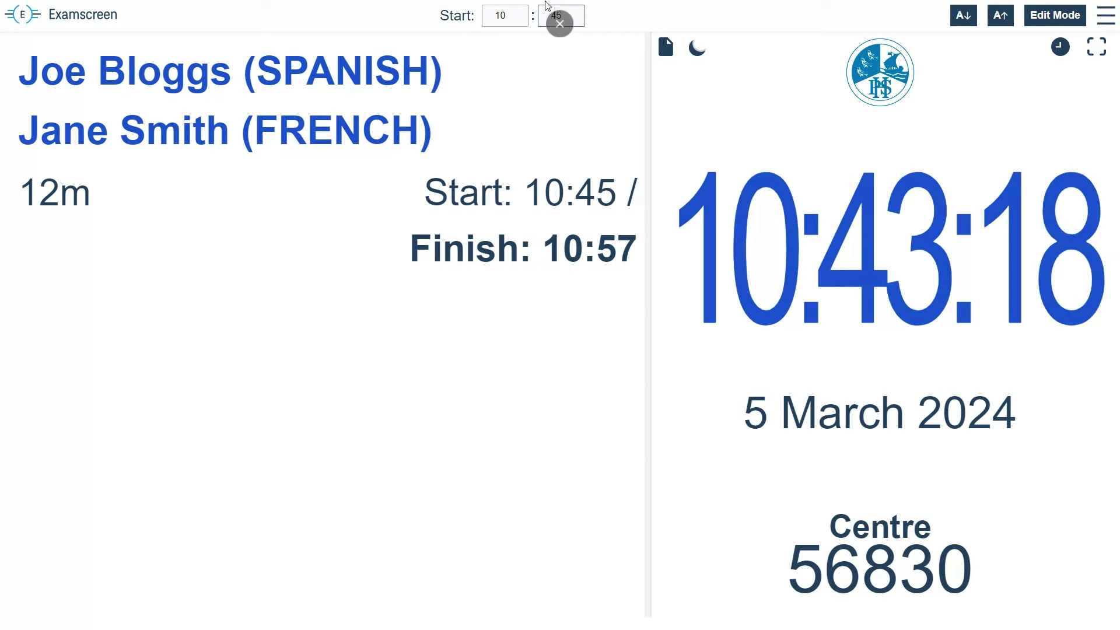
{"action": "key", "text": "BackSpace"}
{"action": "key", "text": "BackSpace"}
{"action": "double_click", "coordinate": [516, 13]}
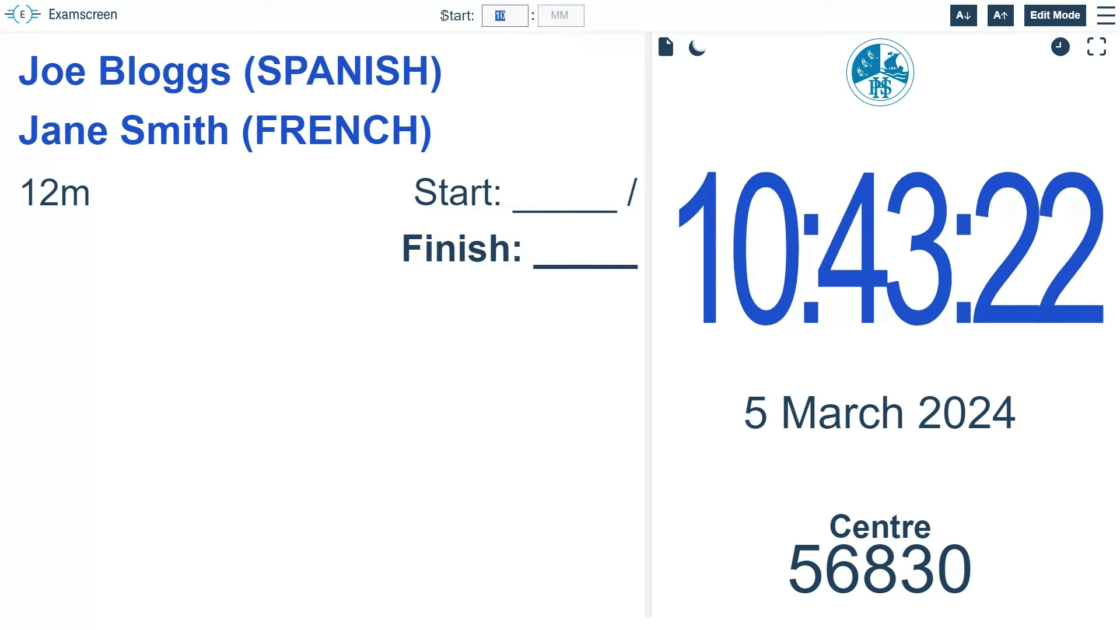
{"action": "key", "text": "BackSpace"}
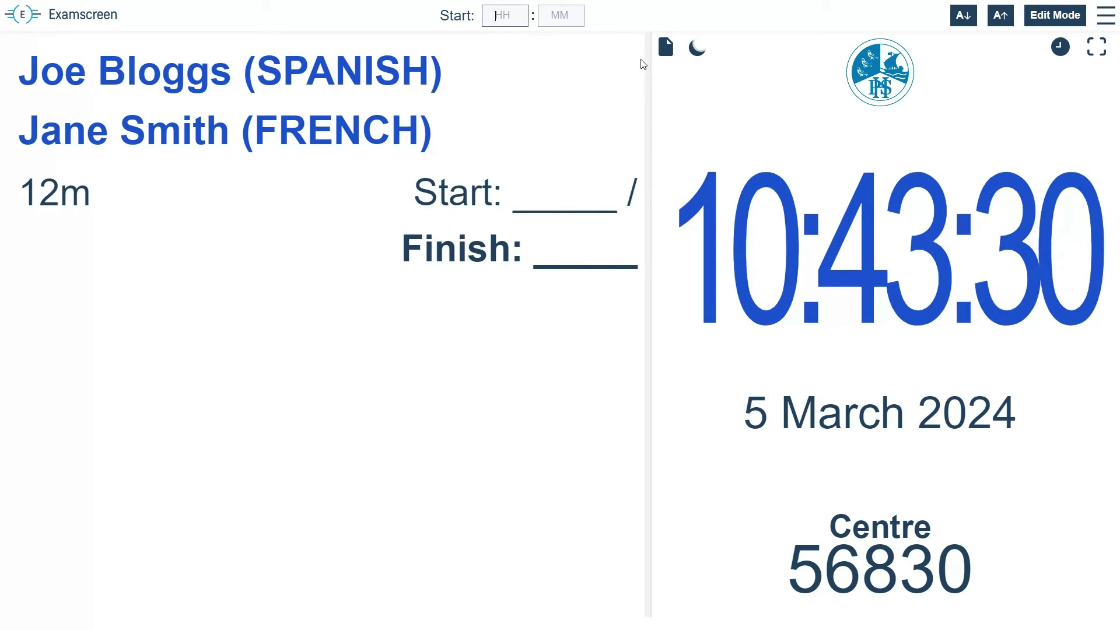
Give the SPANISH candidate an alternative start time of 10:46 and save the display.
{"action": "left_click", "coordinate": [1040, 20]}
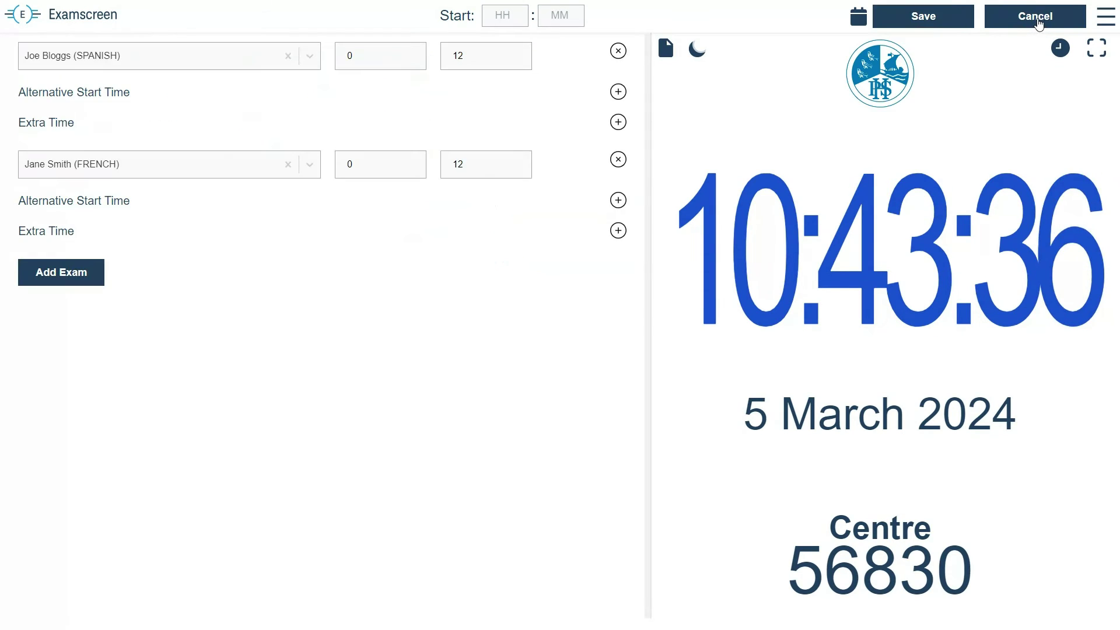
{"action": "left_click", "coordinate": [619, 92]}
{"action": "left_click", "coordinate": [540, 333]}
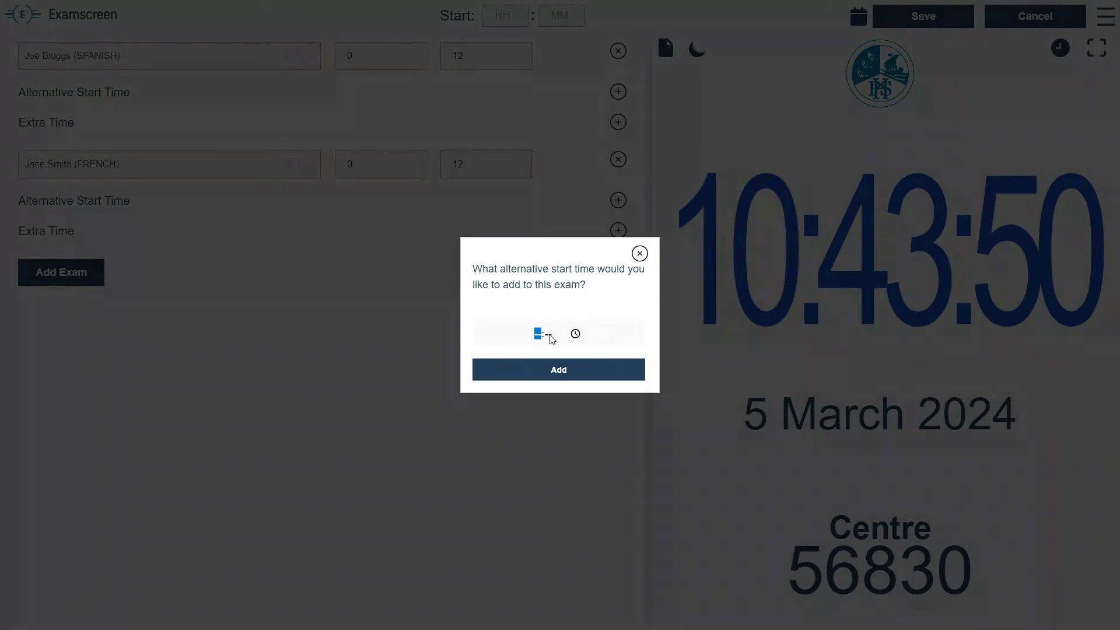
{"action": "type", "text": "1046"}
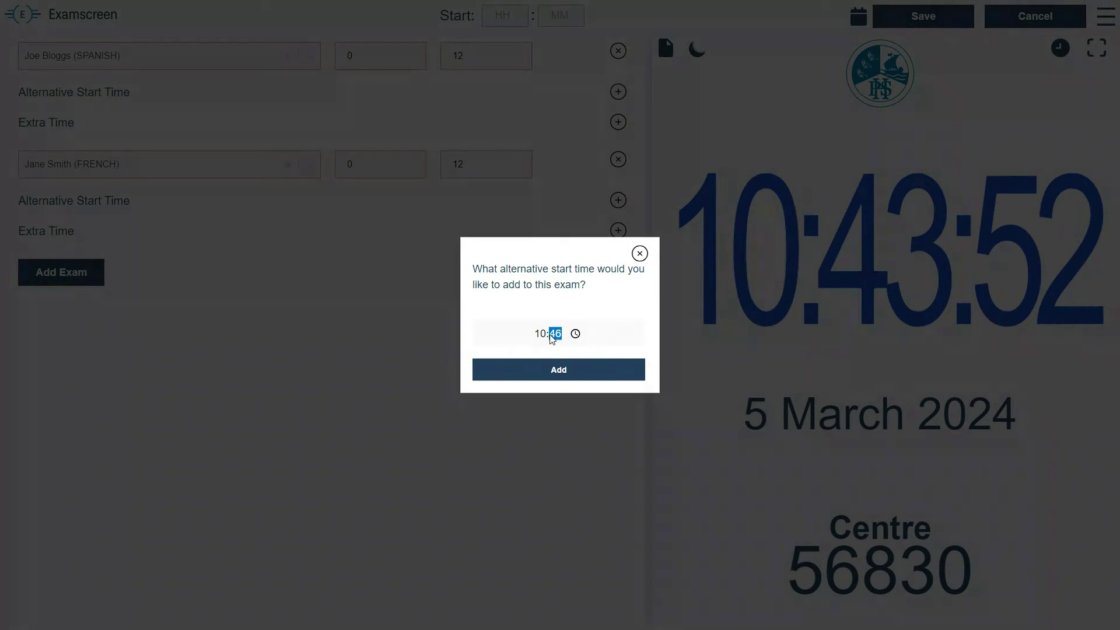
{"action": "left_click", "coordinate": [576, 371]}
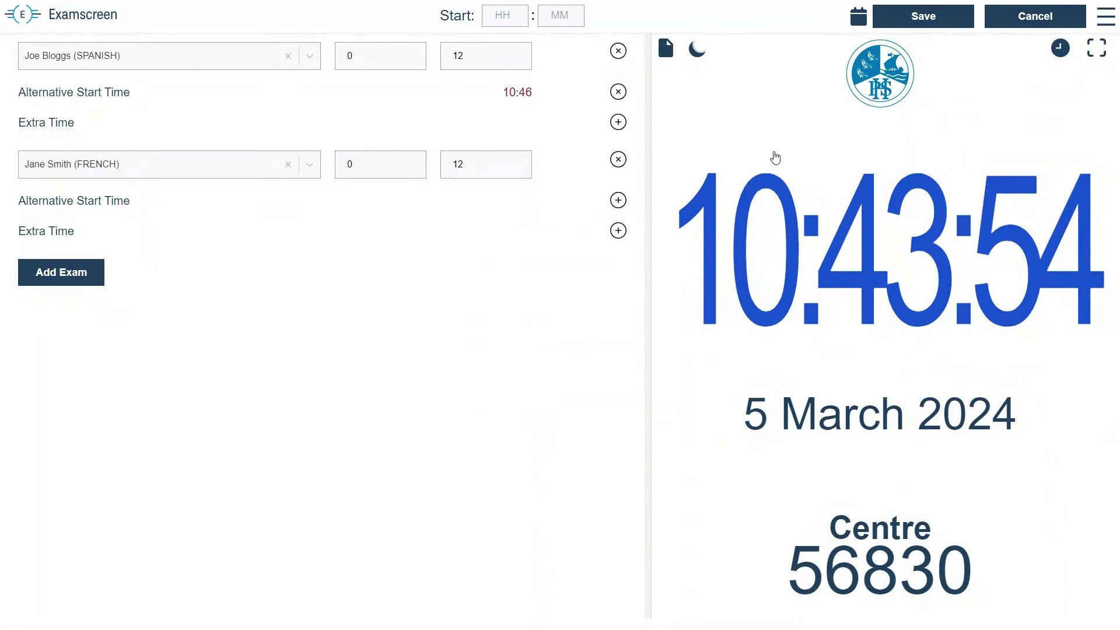
{"action": "left_click", "coordinate": [914, 24]}
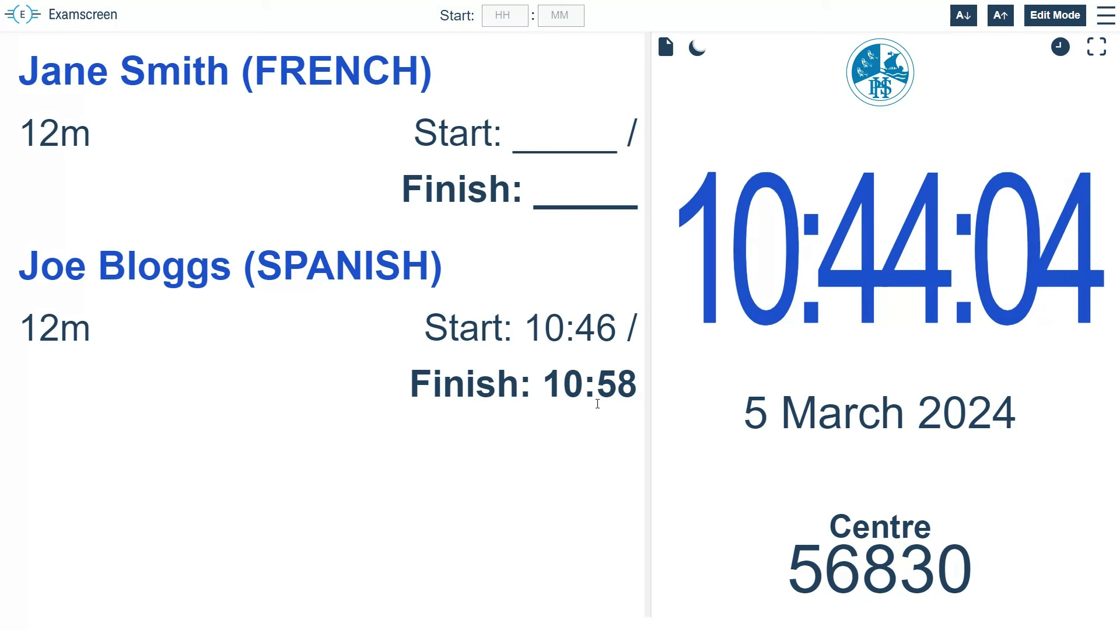
Give the FRENCH candidate an alternative start time of 10:49, finishing 11:01, and save.
{"action": "left_click", "coordinate": [1036, 18]}
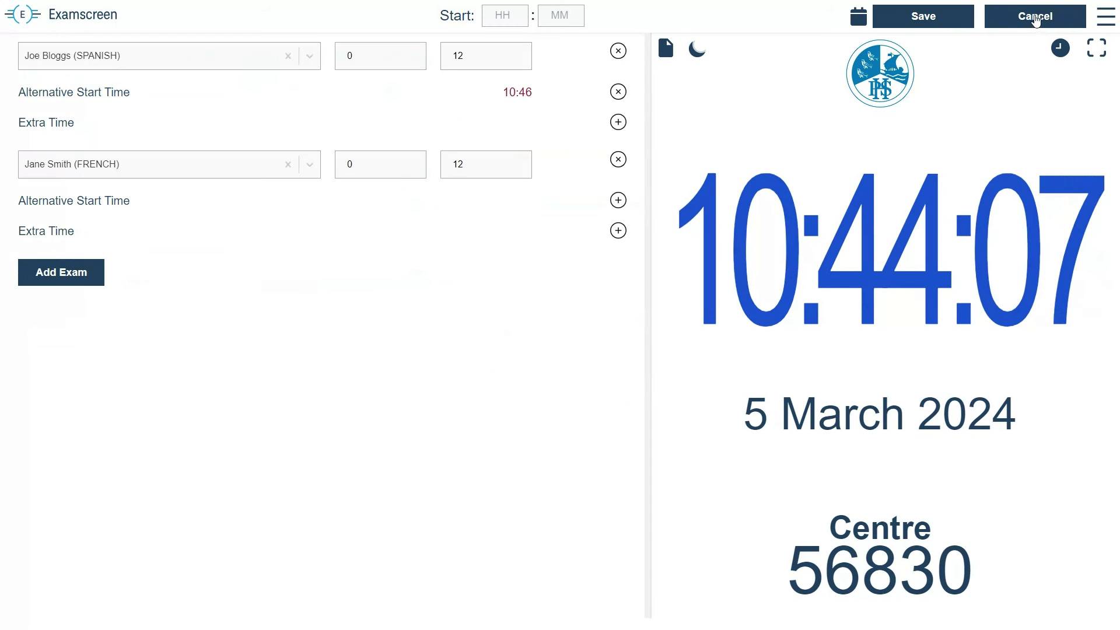
{"action": "left_click", "coordinate": [618, 200]}
{"action": "left_click", "coordinate": [542, 335]}
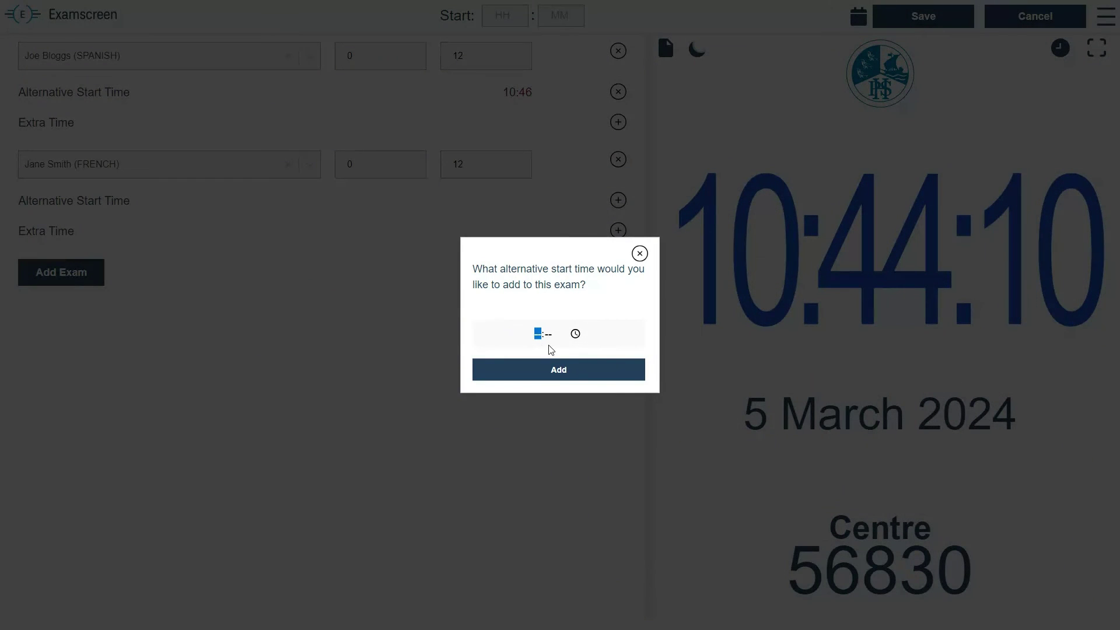
{"action": "type", "text": "10:49"}
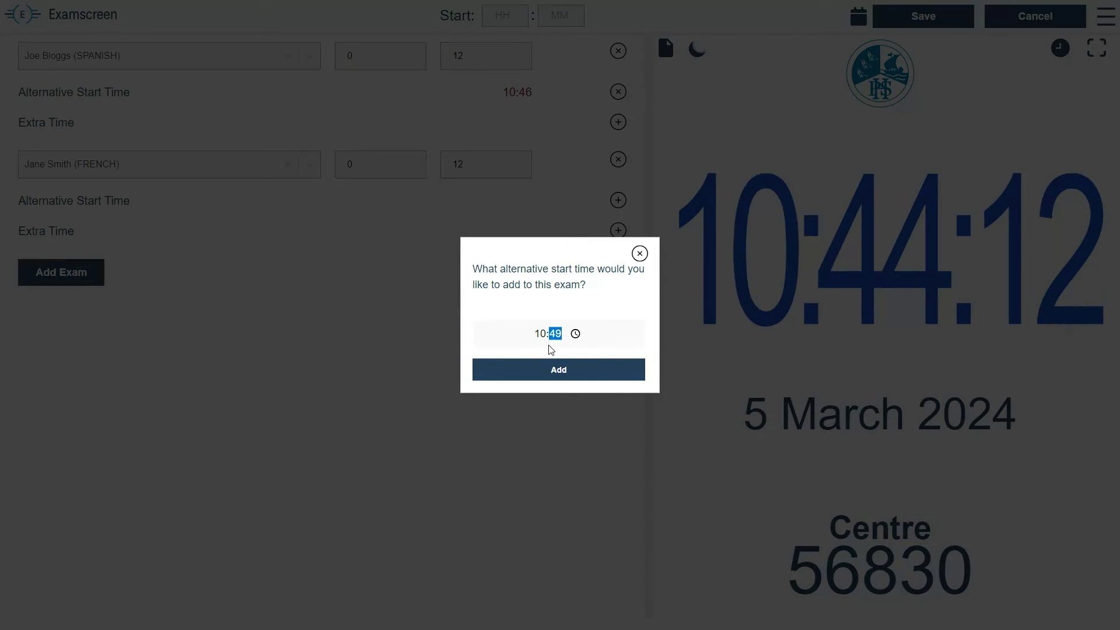
{"action": "left_click", "coordinate": [578, 376]}
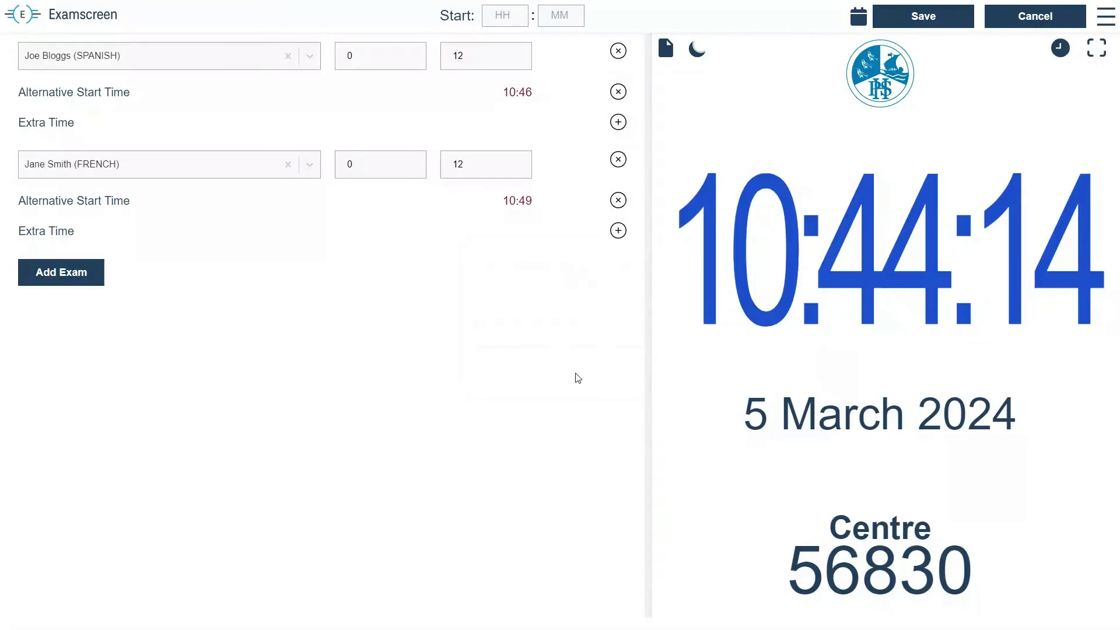
{"action": "left_click", "coordinate": [920, 23]}
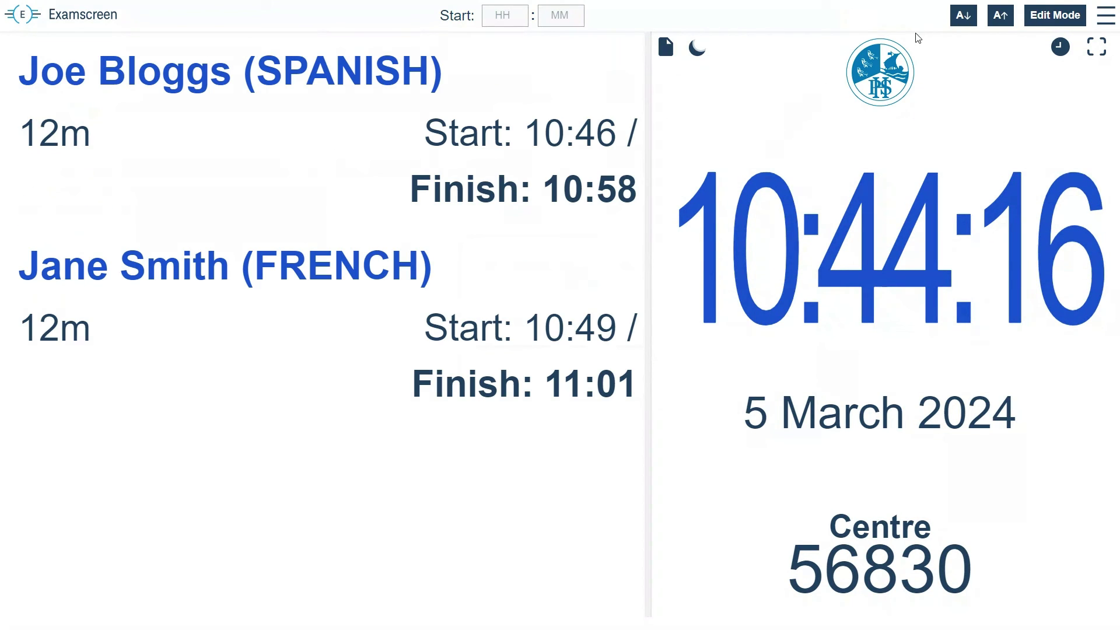